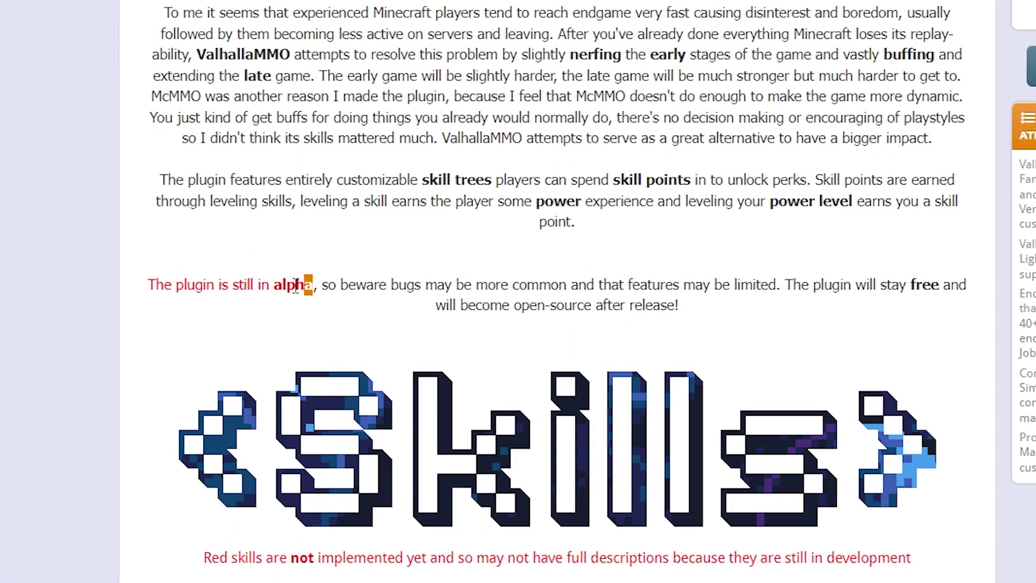
Highlight the red note on the ValhallaMMO page saying the plugin is still in alpha.
{"action": "left_click_drag", "start_coordinate": [307, 324], "coordinate": [286, 323]}
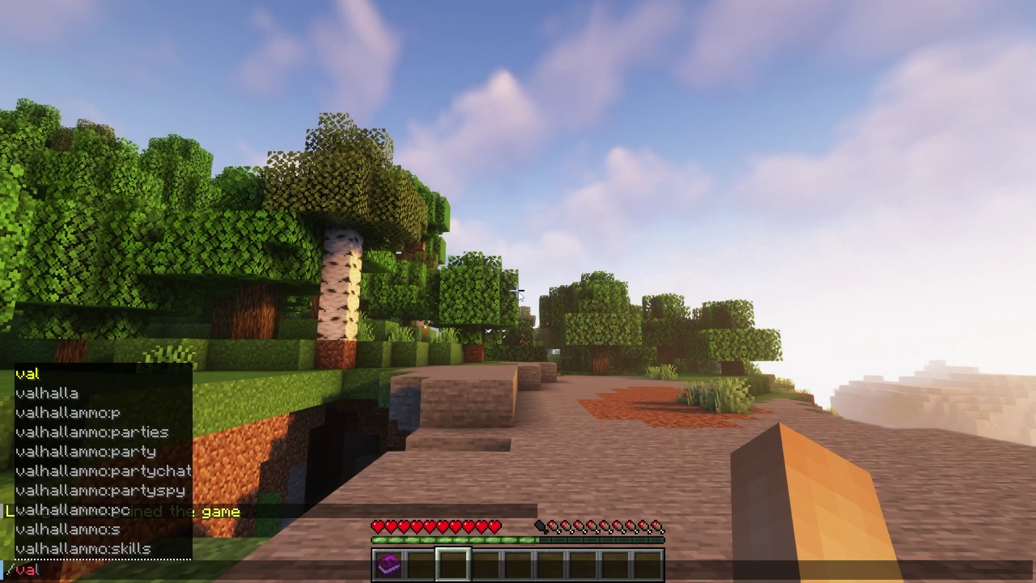
Run /valhalla help, put cobblestone in the crafting grid, open the guide book, and set interact to false.
{"action": "type", "text": "halla help"}
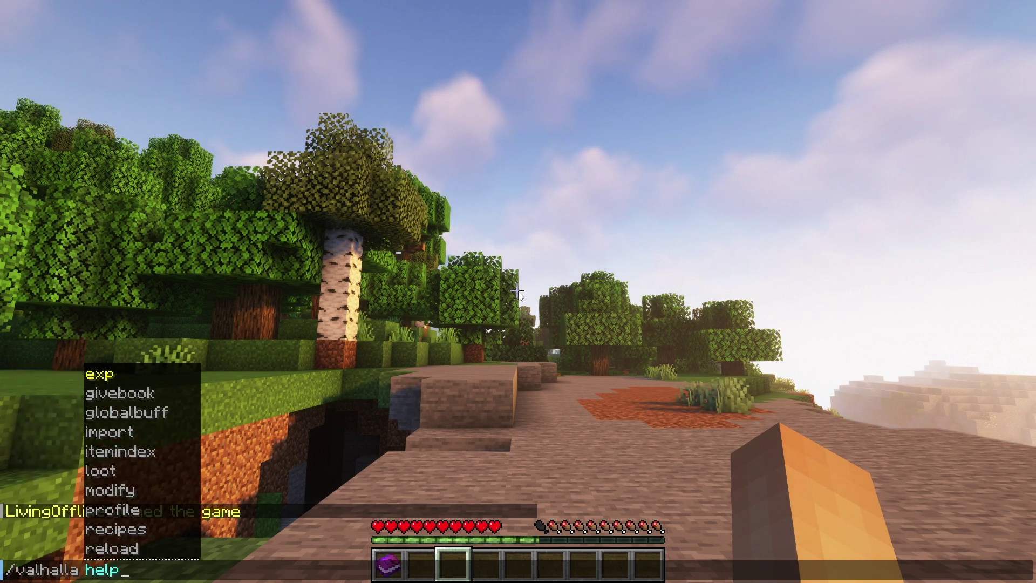
{"action": "key", "text": "Return"}
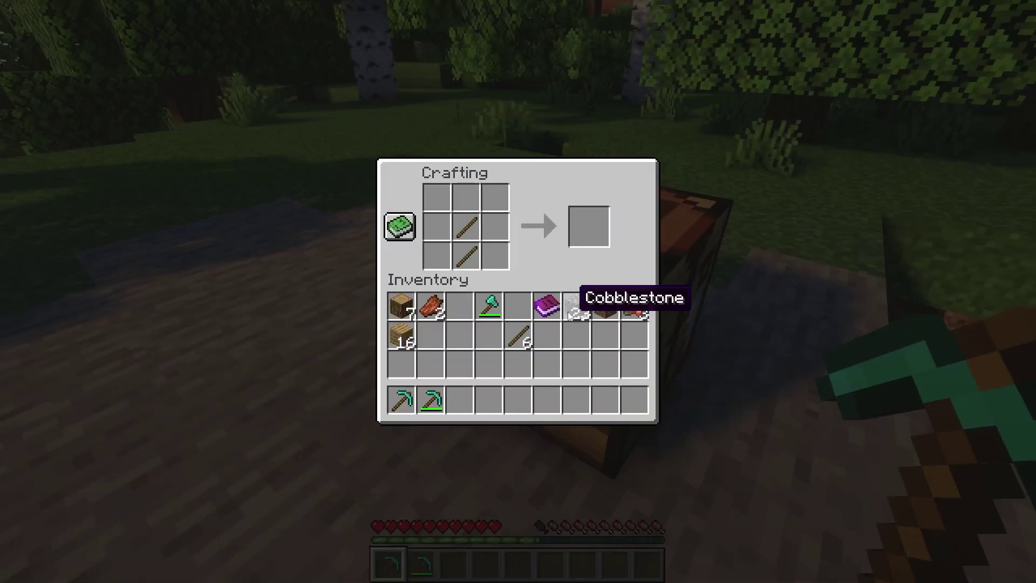
{"action": "left_click", "coordinate": [569, 310]}
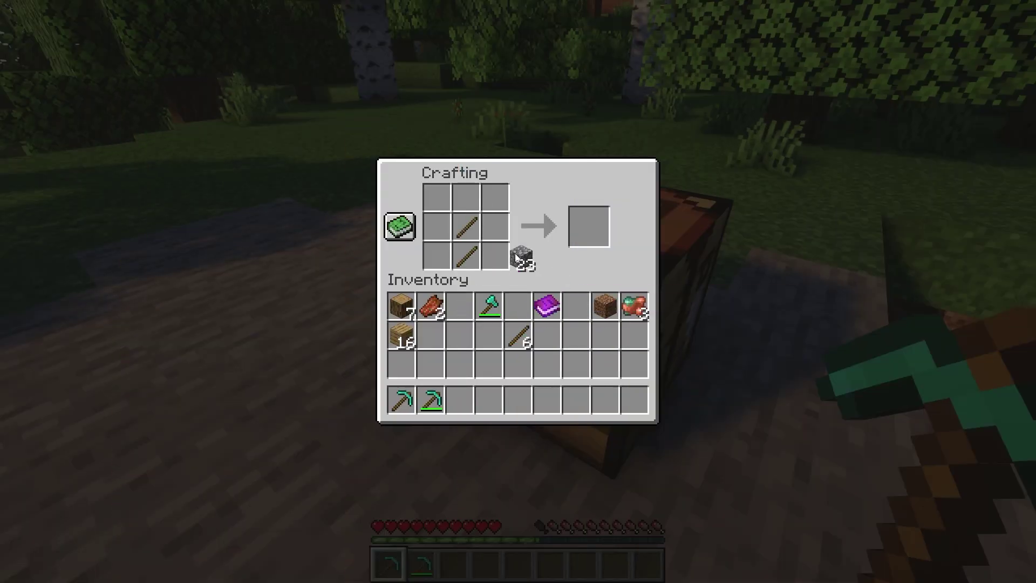
{"action": "right_click", "coordinate": [465, 198]}
{"action": "right_click", "coordinate": [436, 197]}
{"action": "right_click", "coordinate": [436, 227]}
{"action": "left_click", "coordinate": [577, 308]}
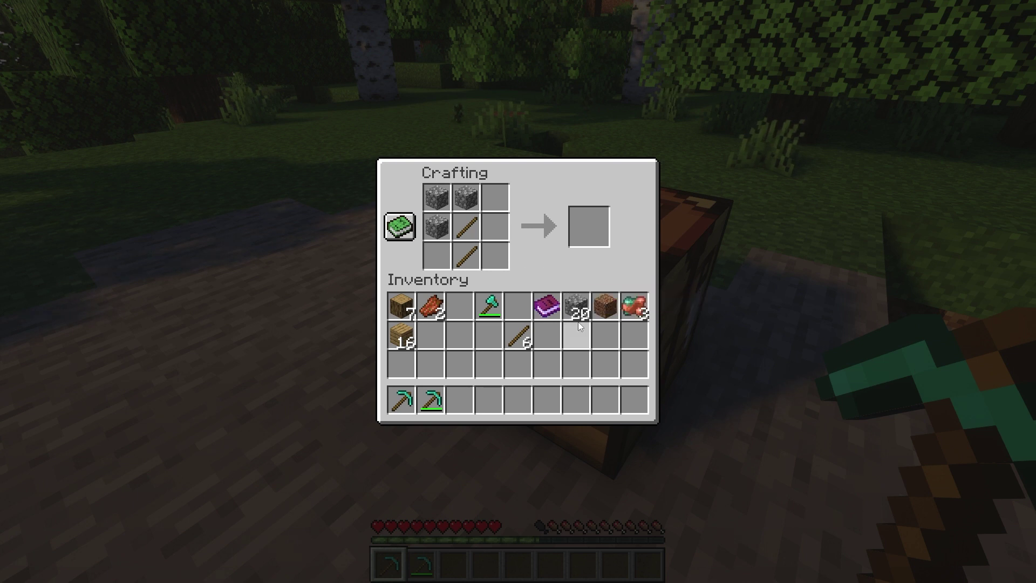
{"action": "left_click", "coordinate": [436, 227]}
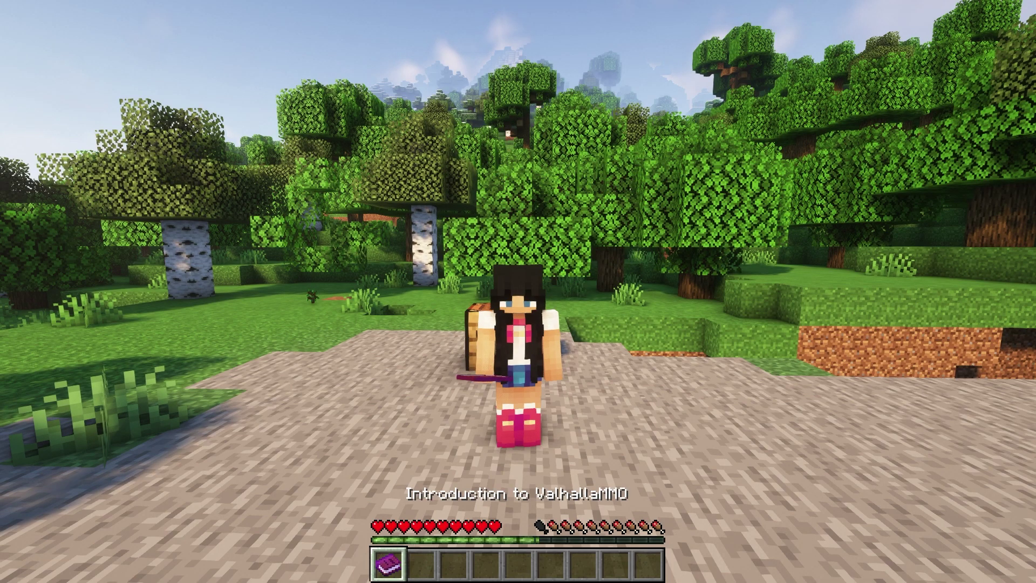
{"action": "right_click", "coordinate": [518, 291]}
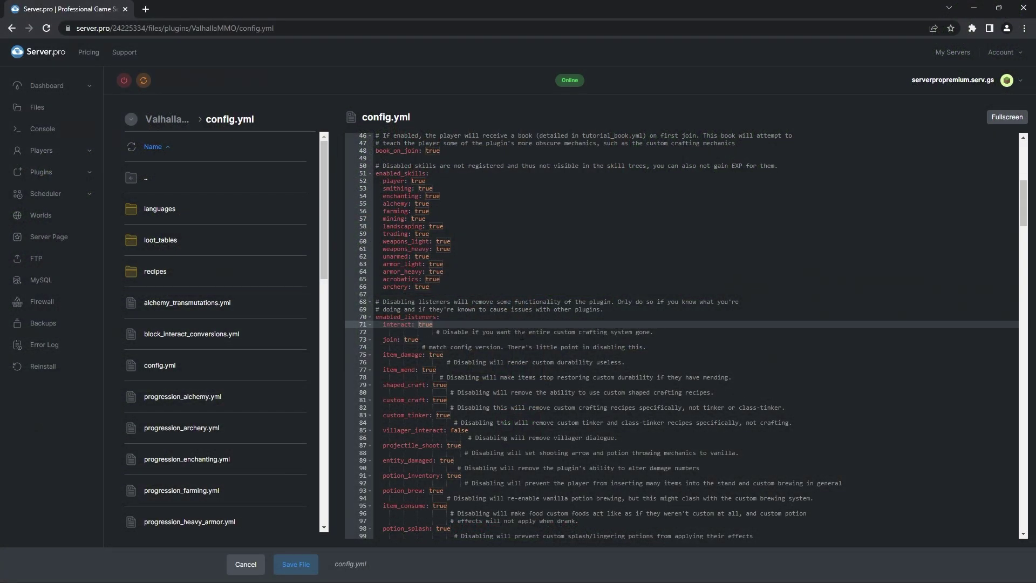
{"action": "type", "text": "false"}
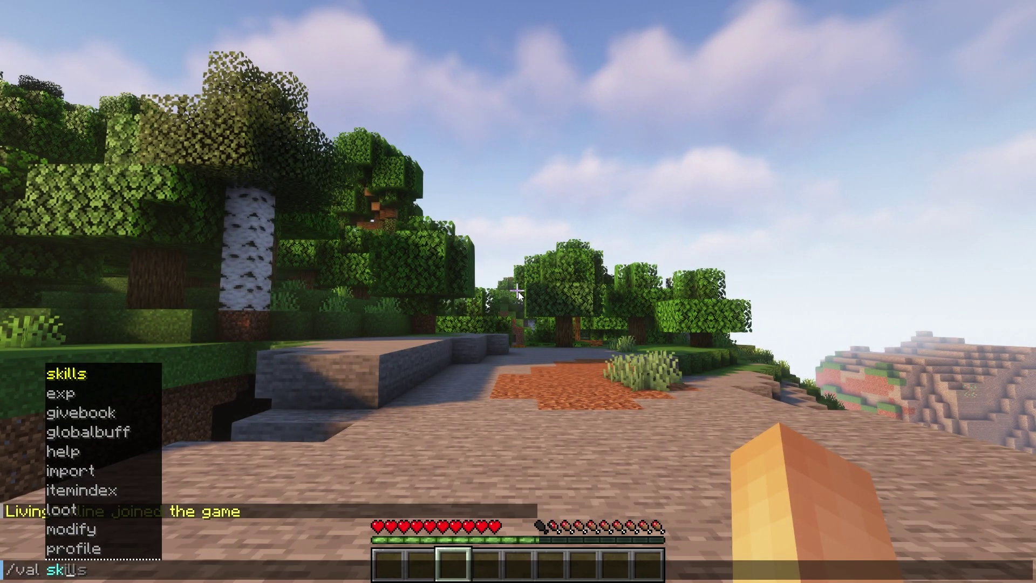
Open /val skills, chop wood and mine stone to reach Mining level 1, then view the Mining tree.
{"action": "key", "text": "Return"}
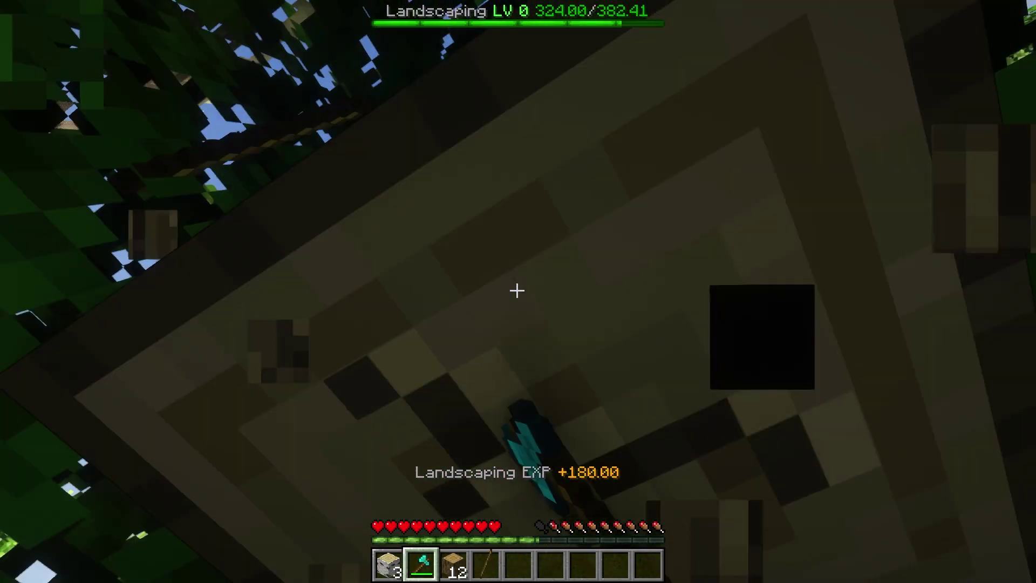
{"action": "left_click", "coordinate": [516, 290]}
{"action": "left_click", "coordinate": [517, 290]}
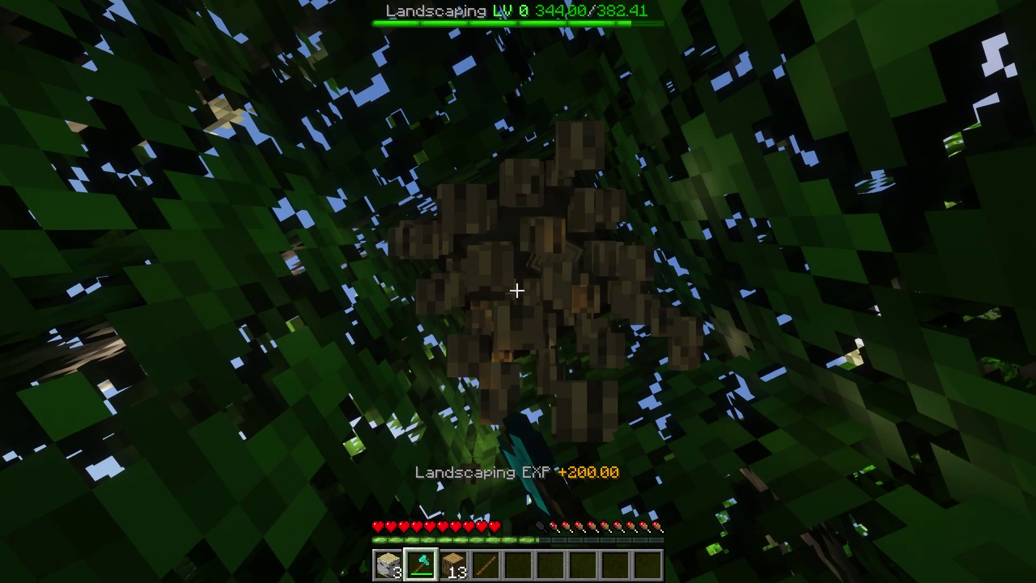
{"action": "left_click", "coordinate": [517, 291]}
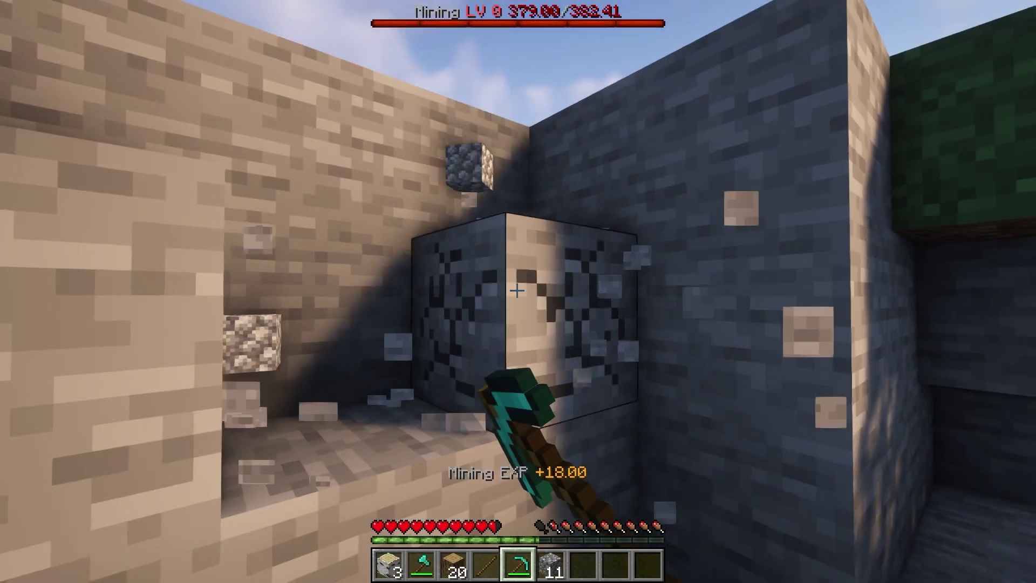
{"action": "left_click", "coordinate": [517, 290]}
{"action": "left_click", "coordinate": [517, 290]}
{"action": "left_click", "coordinate": [516, 290]}
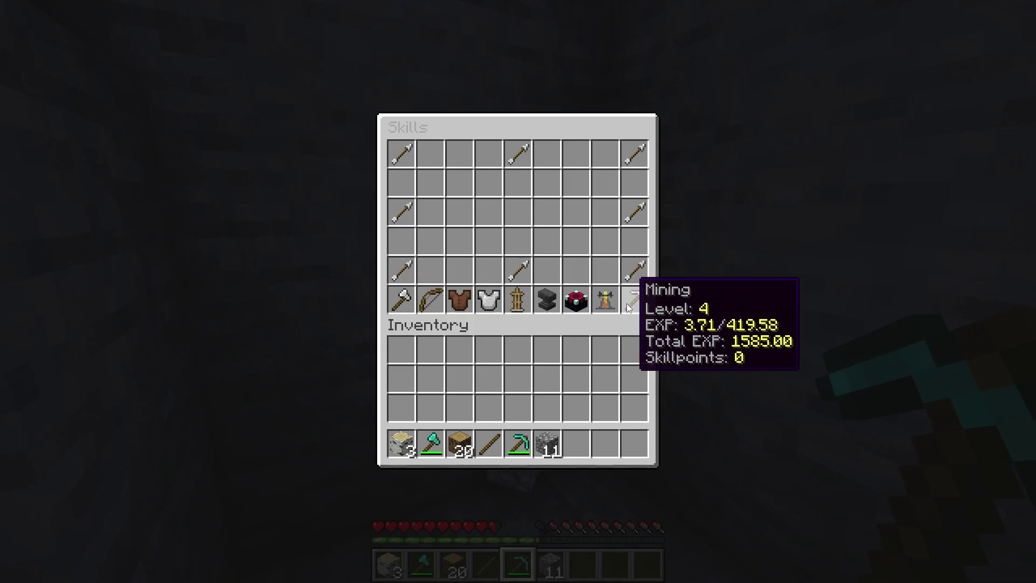
{"action": "left_click", "coordinate": [626, 304]}
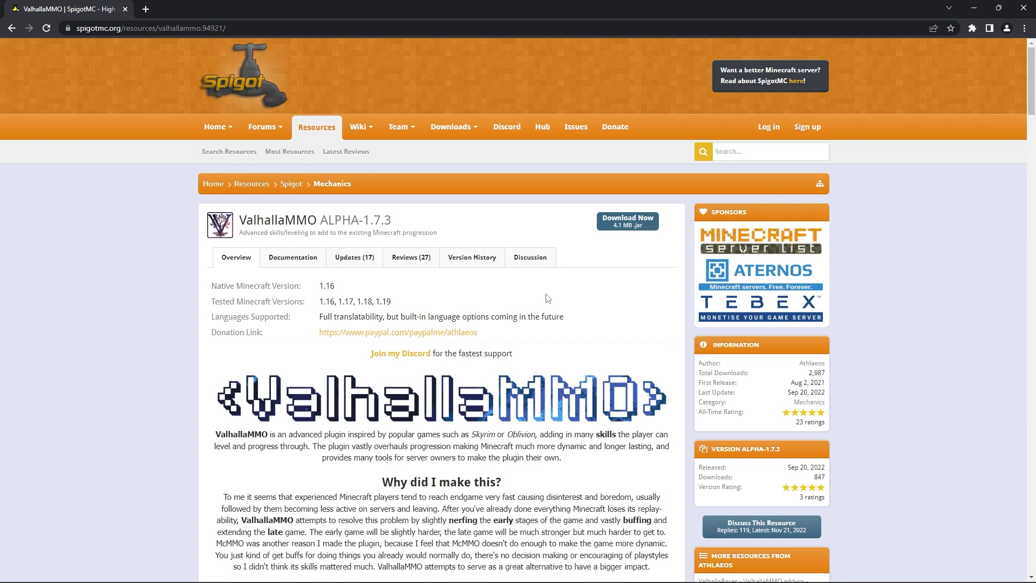
Download ValhallaMMO.jar from SpigotMC and drop it onto the desktop.
{"action": "left_click", "coordinate": [639, 227]}
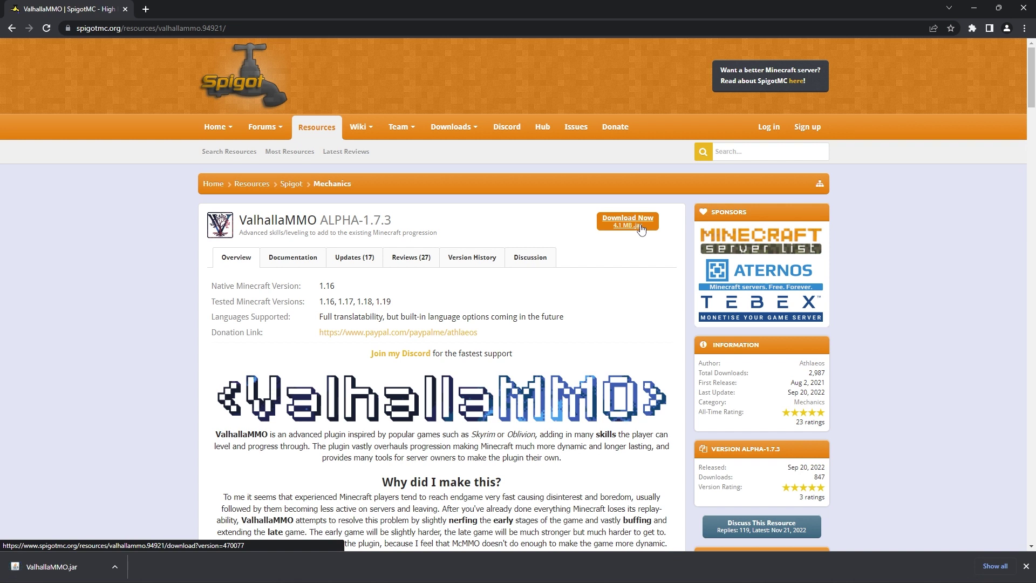
{"action": "left_click_drag", "start_coordinate": [51, 566], "coordinate": [35, 403]}
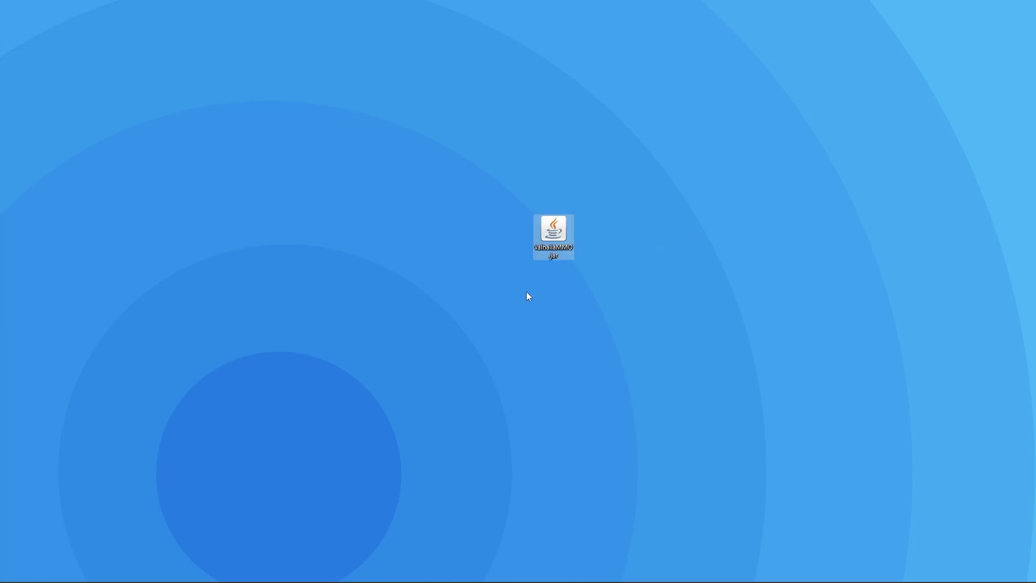
{"action": "left_click", "coordinate": [525, 291]}
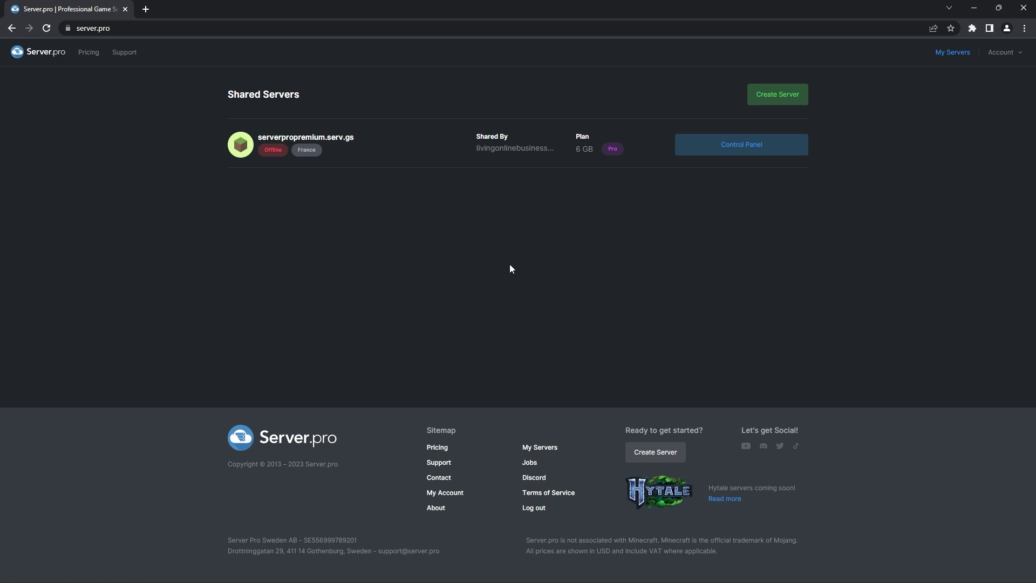
Open the shared server's details and compare its Paper 1.19.2 with ValhallaMMO's tested 1.16–1.19 versions.
{"action": "left_click", "coordinate": [762, 152]}
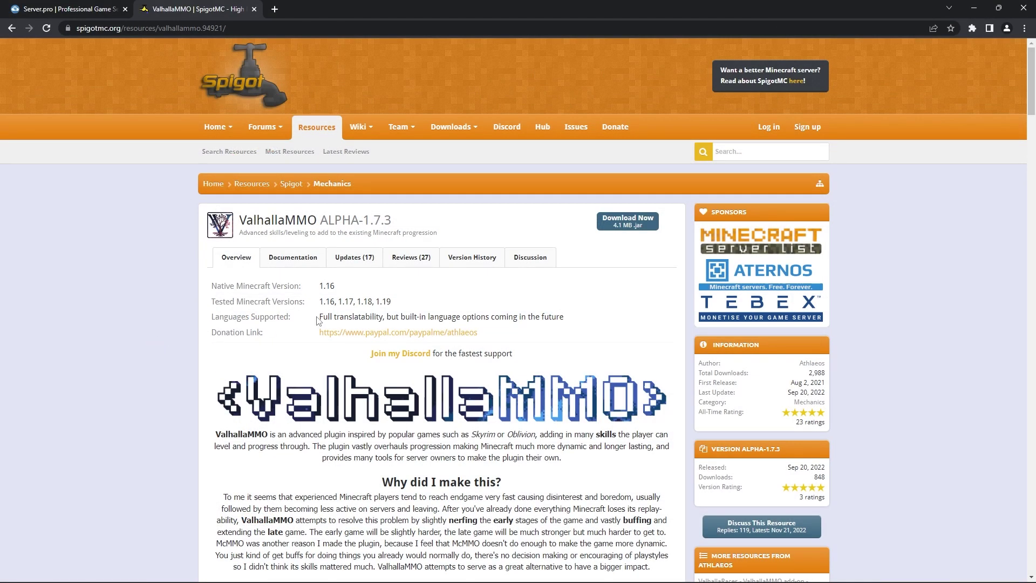
{"action": "left_click_drag", "start_coordinate": [327, 302], "coordinate": [392, 302]}
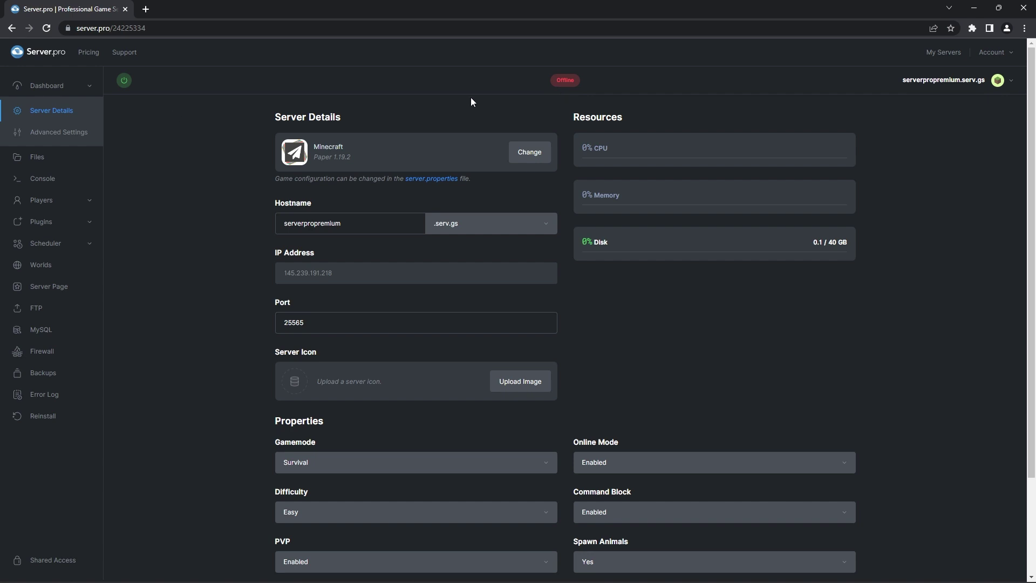
Upload ValhallaMMO.jar from the desktop into the server's plugins folder.
{"action": "left_click", "coordinate": [39, 156]}
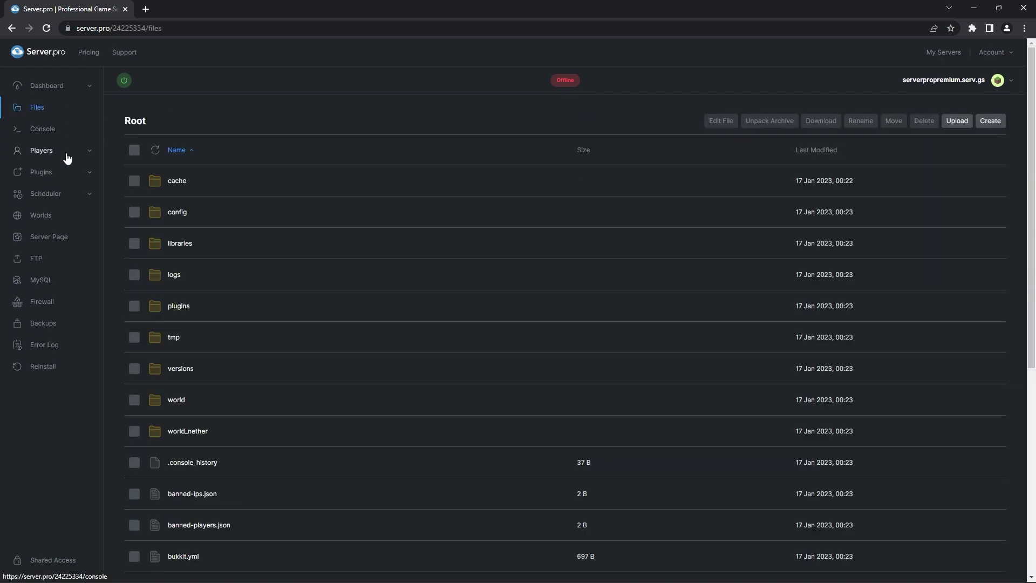
{"action": "left_click", "coordinate": [178, 306]}
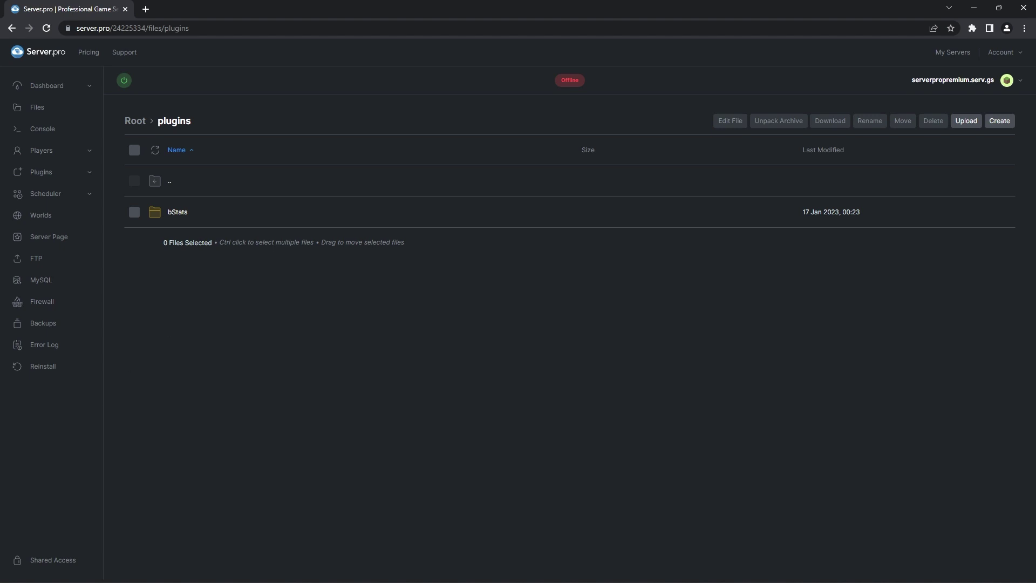
{"action": "left_click_drag", "start_coordinate": [178, 582], "coordinate": [303, 225]}
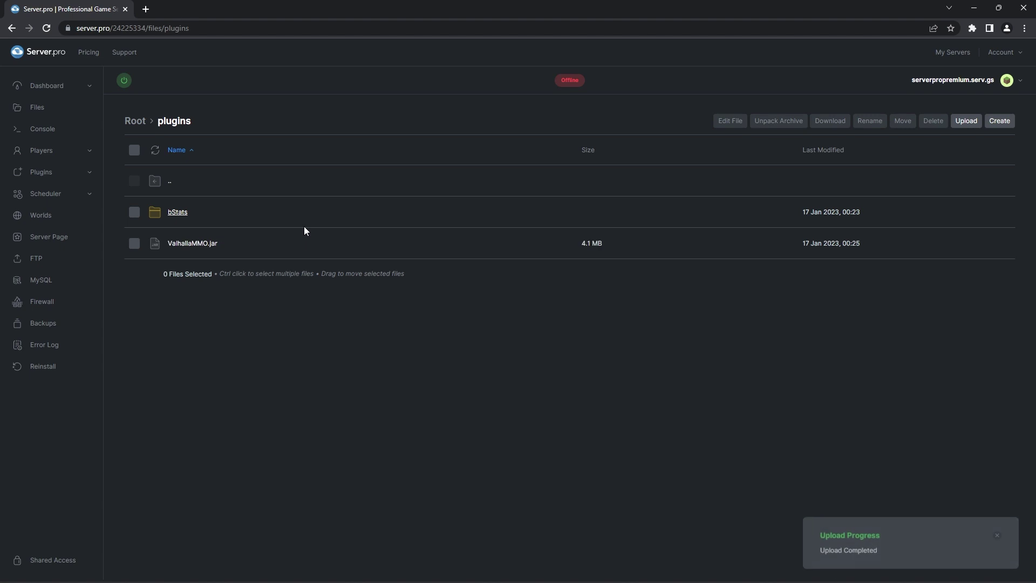
Start the server and highlight ValhallaMMO's recipes-loaded success message in the console log.
{"action": "left_click", "coordinate": [123, 80]}
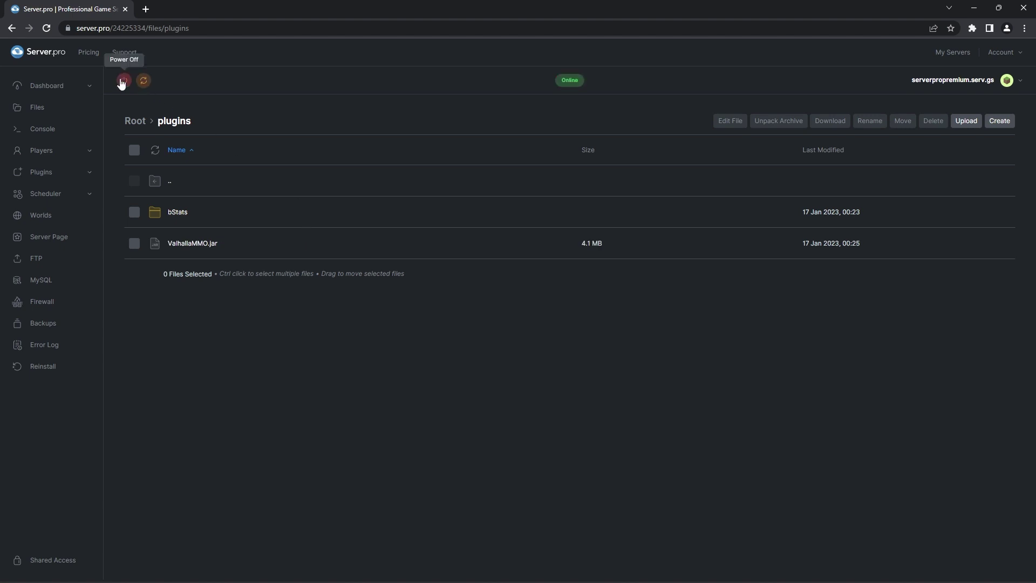
{"action": "left_click", "coordinate": [65, 134]}
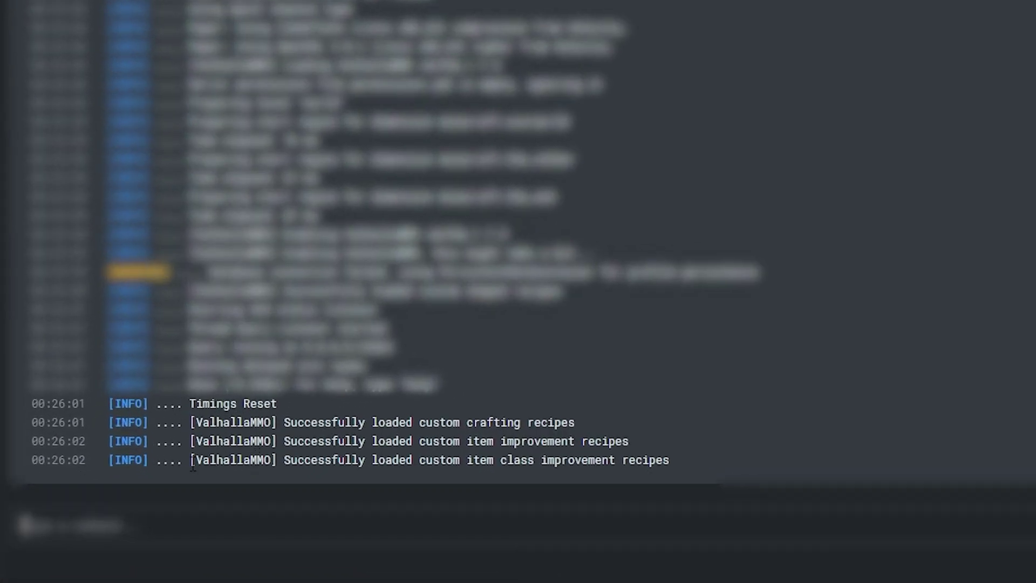
{"action": "left_click_drag", "start_coordinate": [215, 509], "coordinate": [301, 510]}
{"action": "left_click_drag", "start_coordinate": [338, 459], "coordinate": [678, 467]}
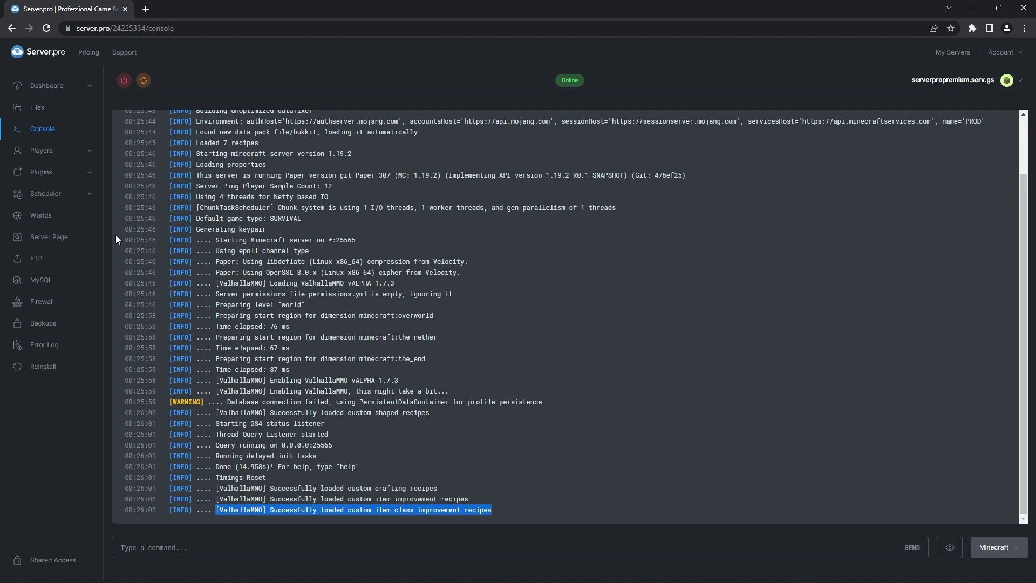
{"action": "left_click", "coordinate": [44, 88]}
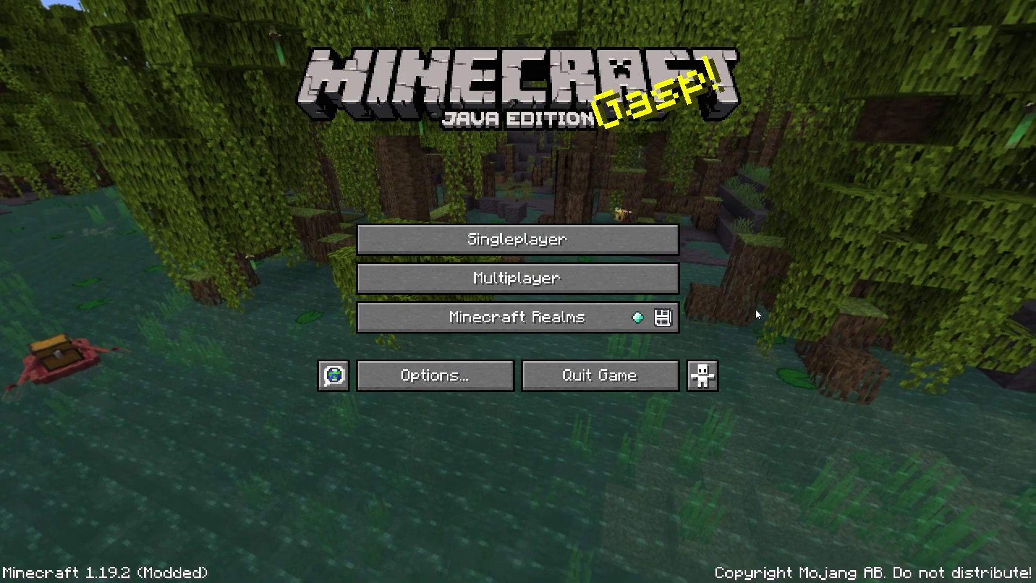
Start adding a new server entry under Multiplayer and select the Server Address field.
{"action": "left_click", "coordinate": [641, 277]}
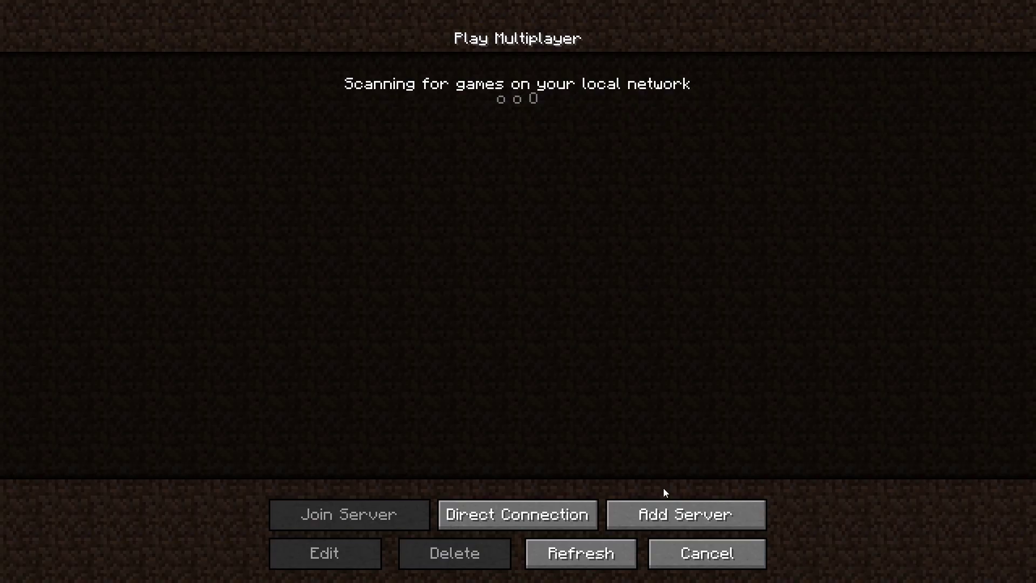
{"action": "left_click", "coordinate": [664, 507]}
{"action": "left_click", "coordinate": [486, 183]}
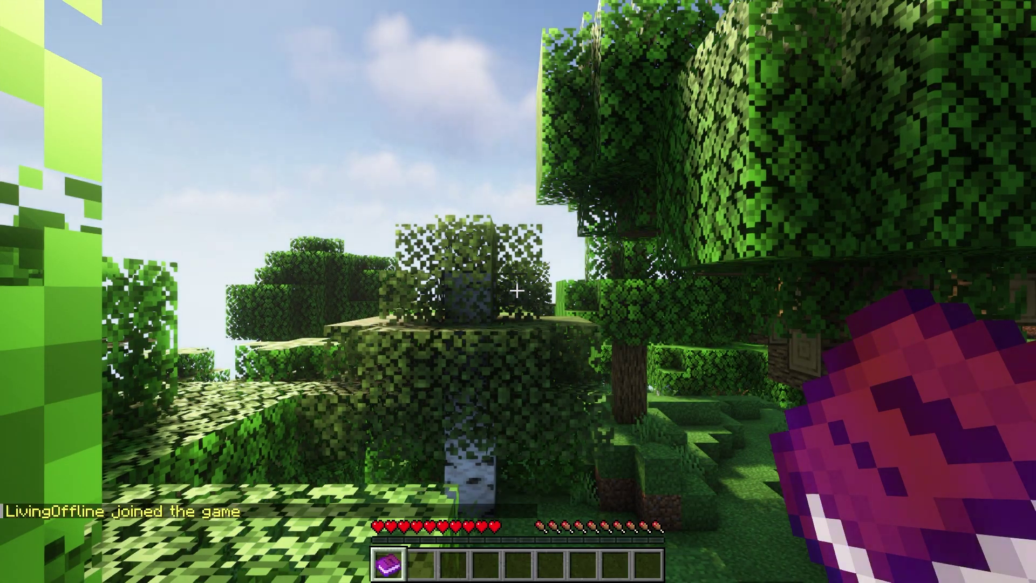
Type /val in server chat and tab-complete it to /val skills.
{"action": "type", "text": "/val"}
{"action": "key", "text": "Tab"}
{"action": "key", "text": "Tab"}
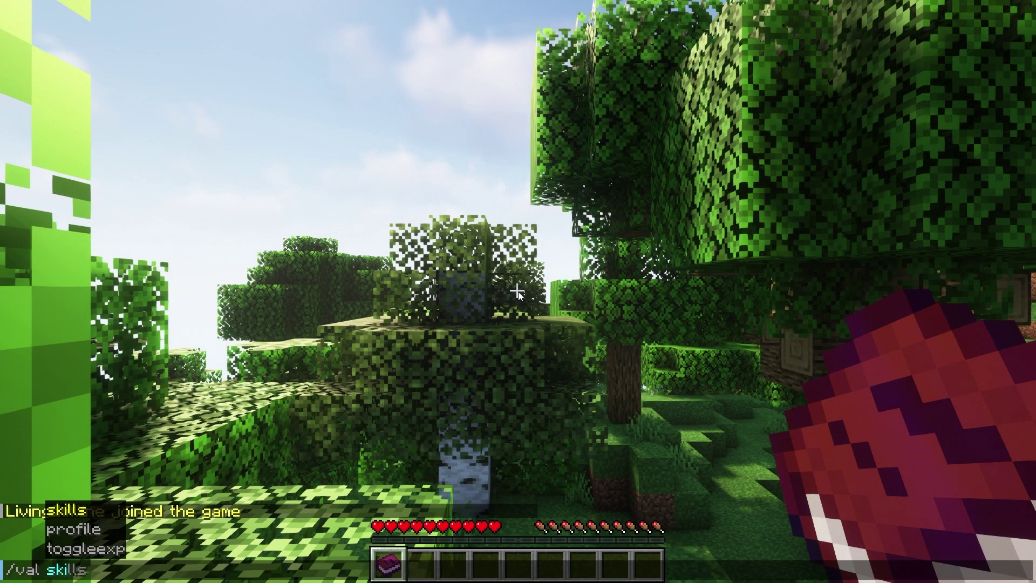